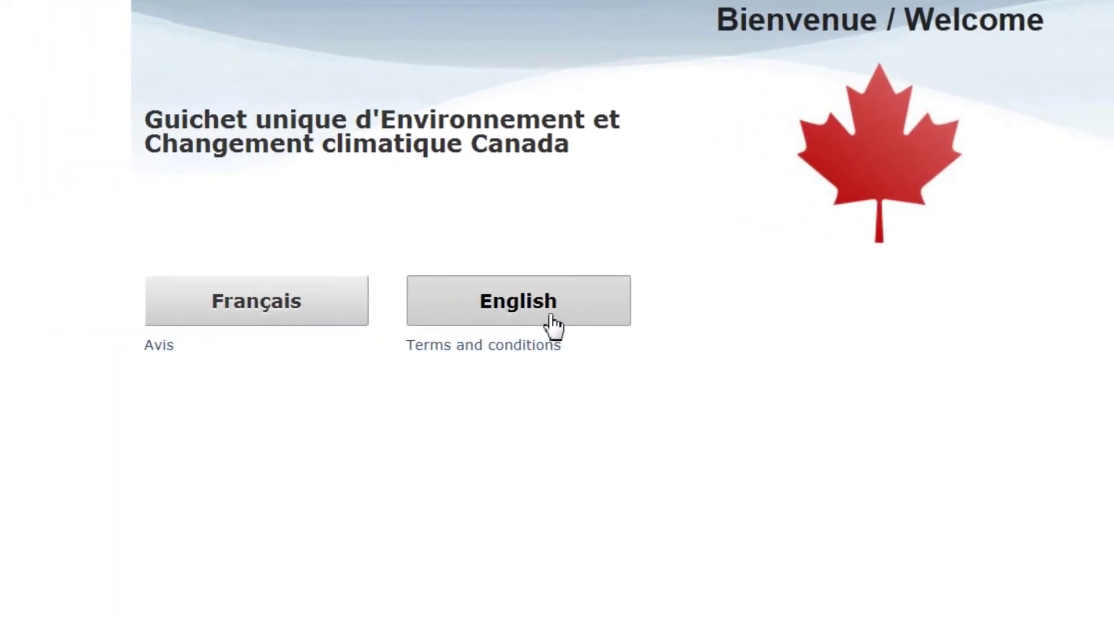
Step: Sign in to ECCC Single Window in English using the saved GCKey username and password
left_click(552, 322)
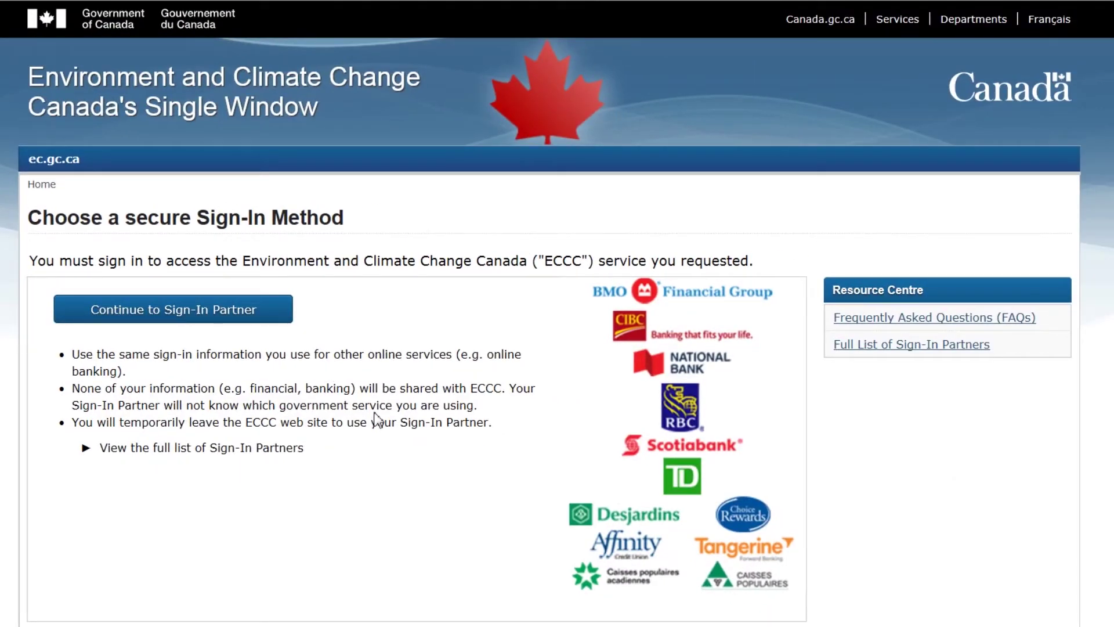
scroll(375, 418, "down", 5)
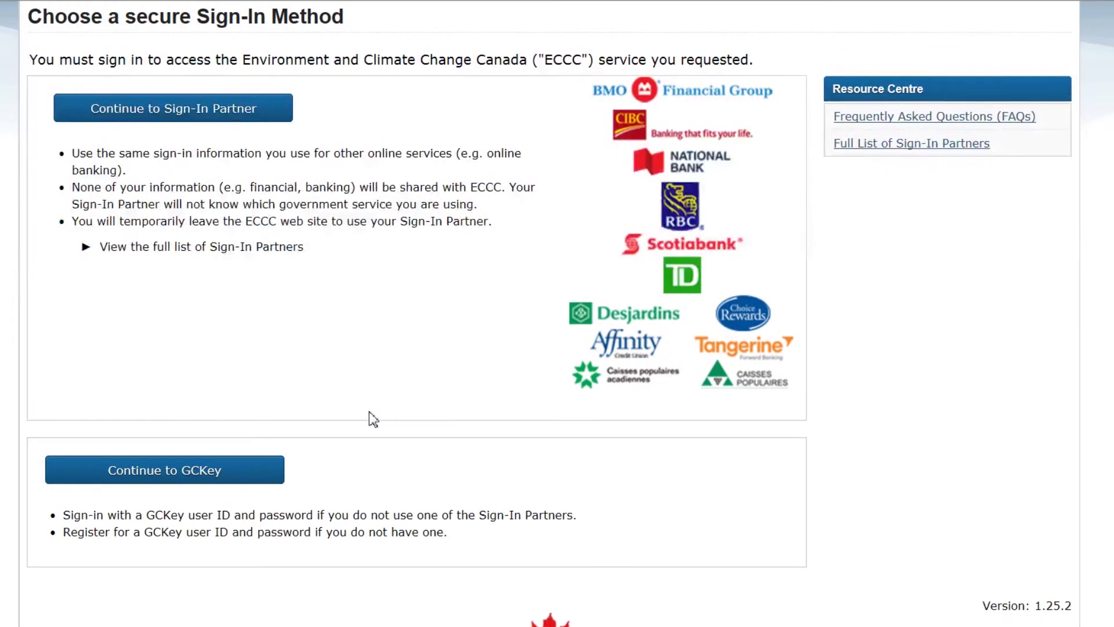
left_click(365, 339)
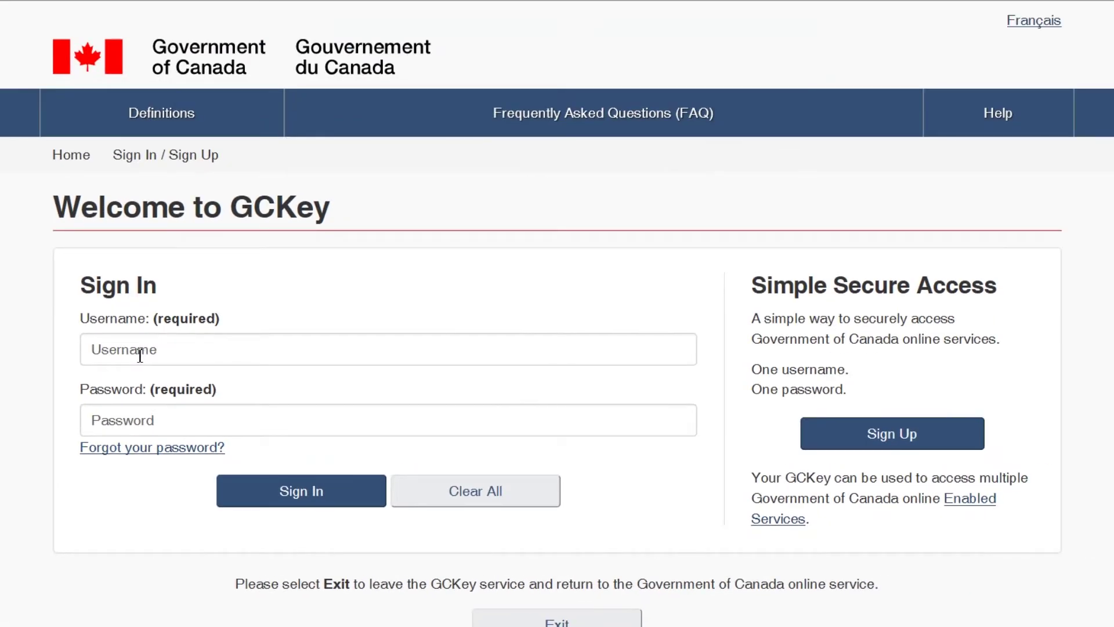
left_click(167, 313)
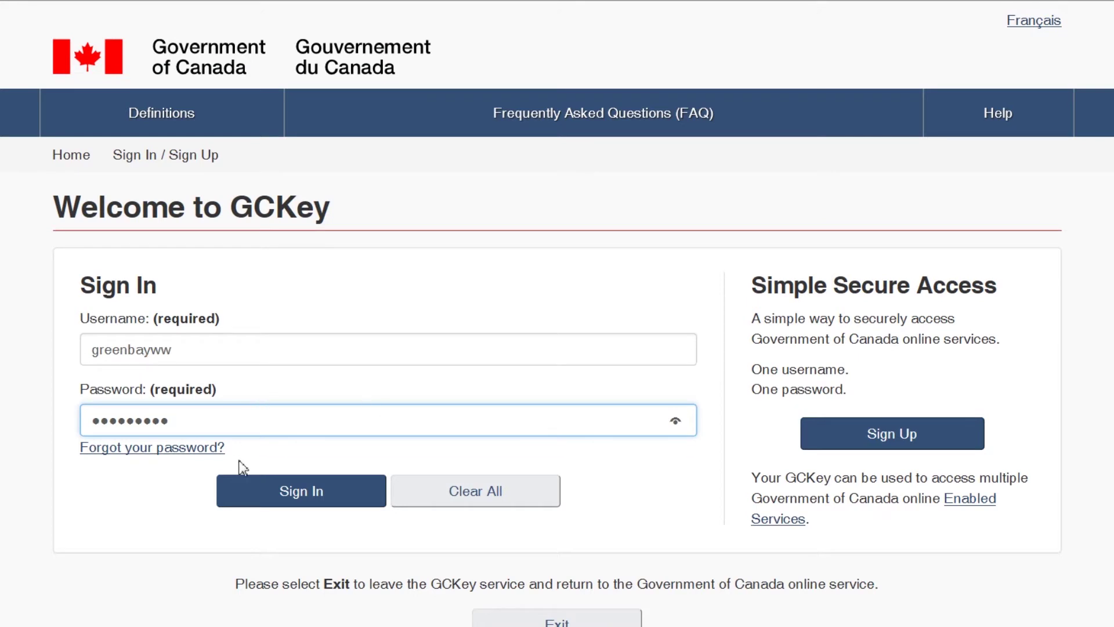
left_click(251, 495)
scroll(381, 409, "down", 4)
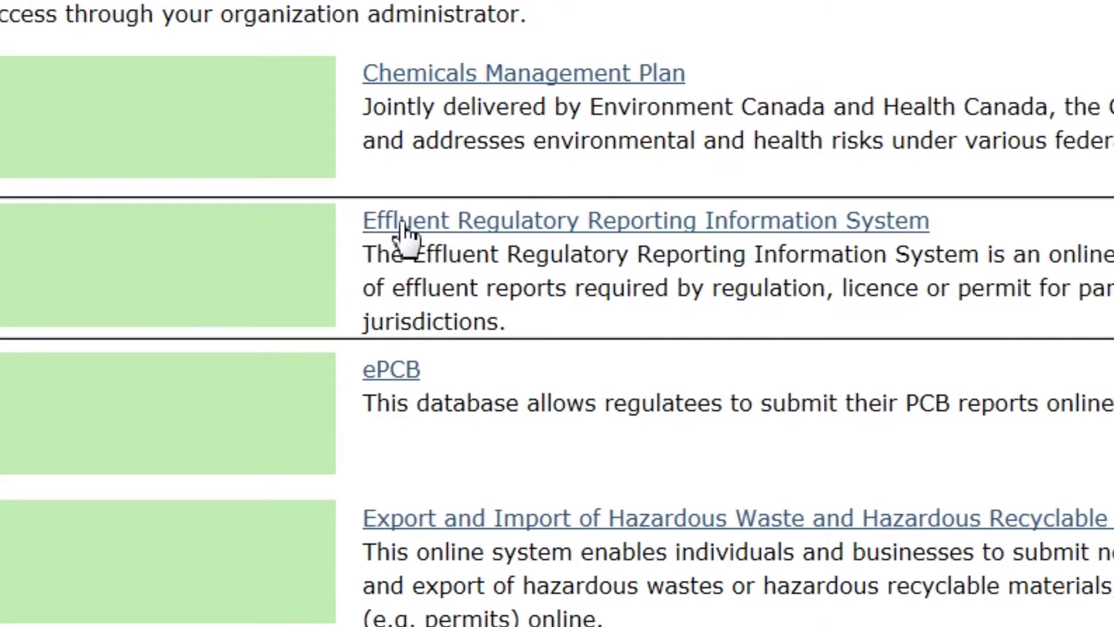
Step: Open the Effluent Regulatory Reporting Information System from the services list
left_click(404, 226)
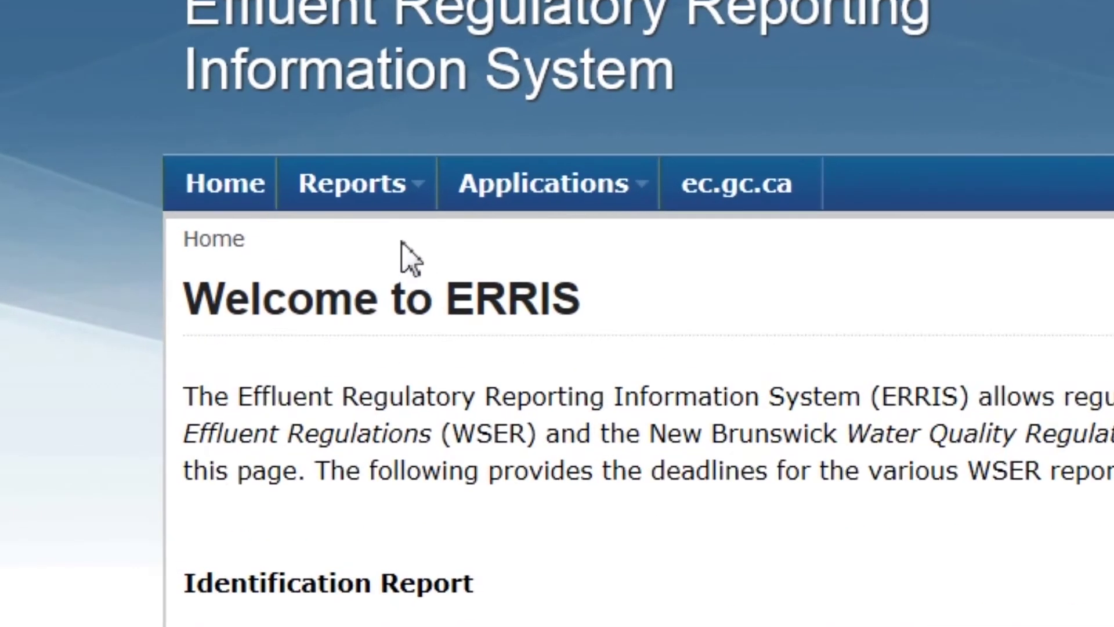
Step: Open the overdue January–March 2017 monitoring report from Reports > Monitoring Reports
left_click(386, 201)
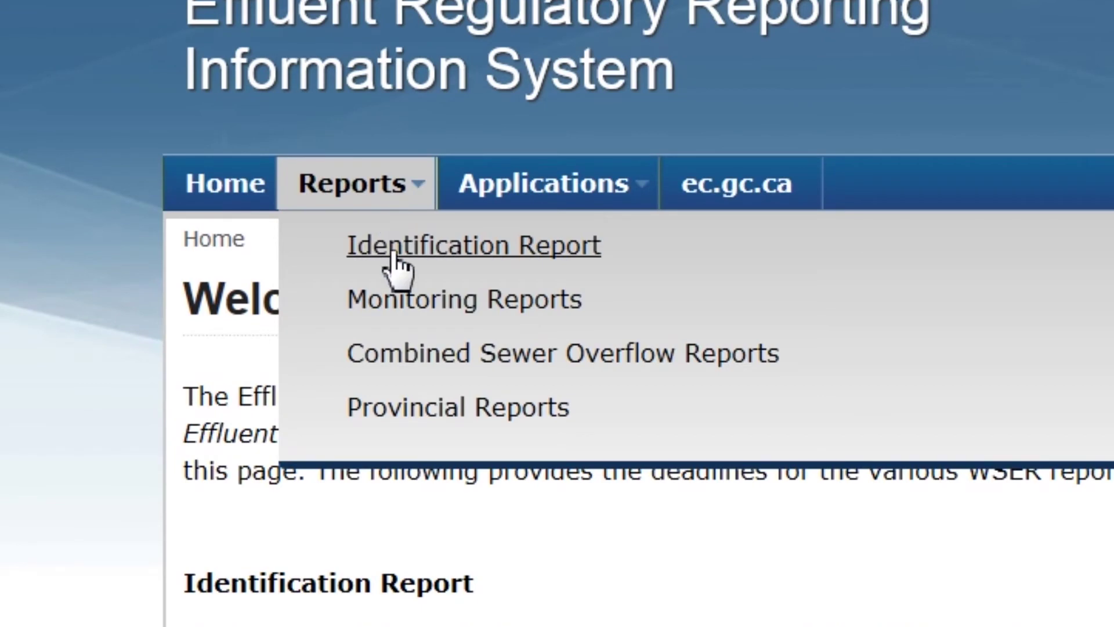
left_click(399, 314)
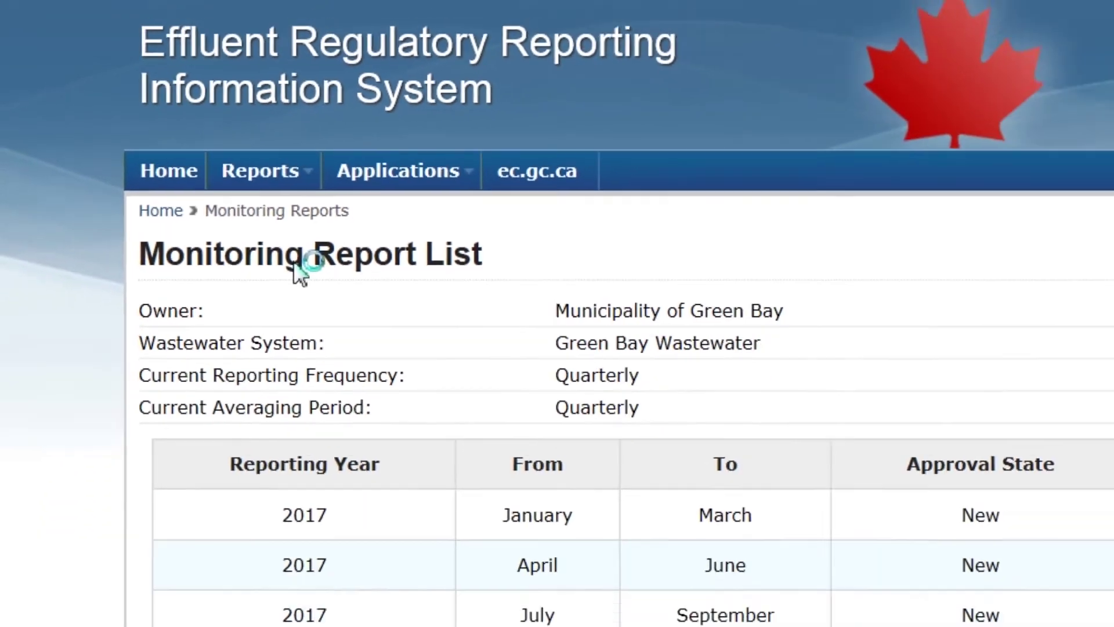
scroll(301, 317, "down", 2)
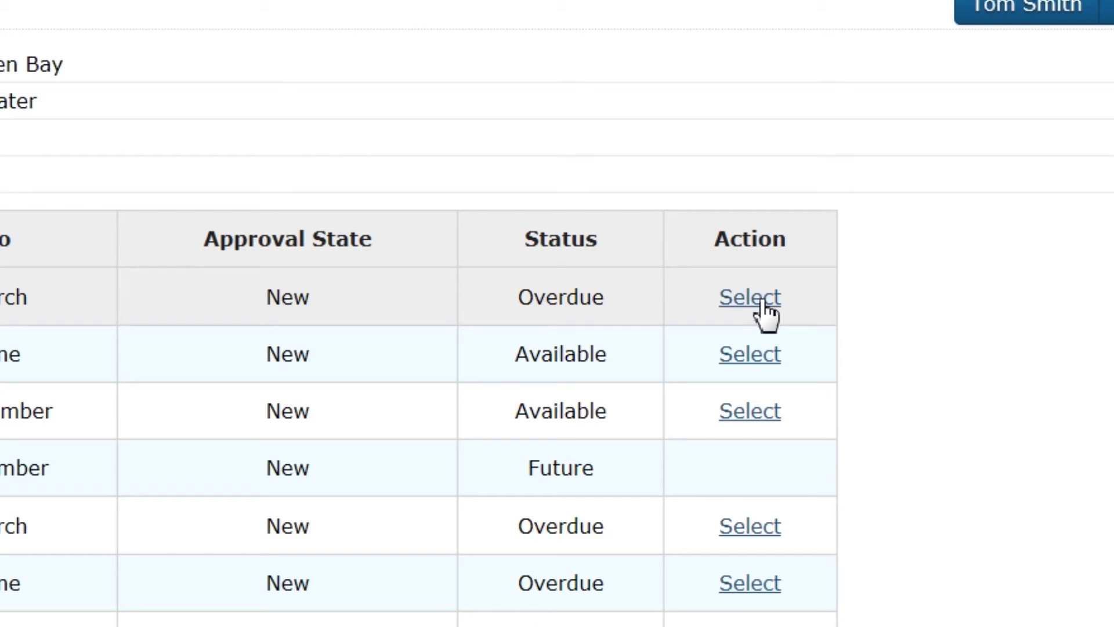
left_click(762, 302)
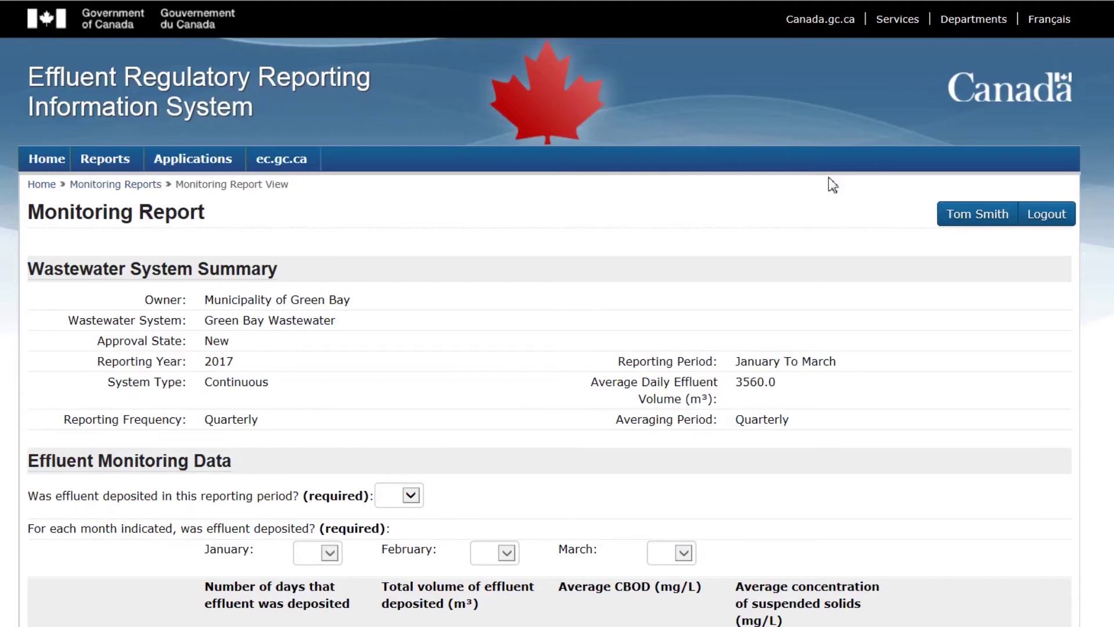
Step: Answer Yes to effluent deposited for the period and for January, February and March
scroll(682, 269, "down", 3)
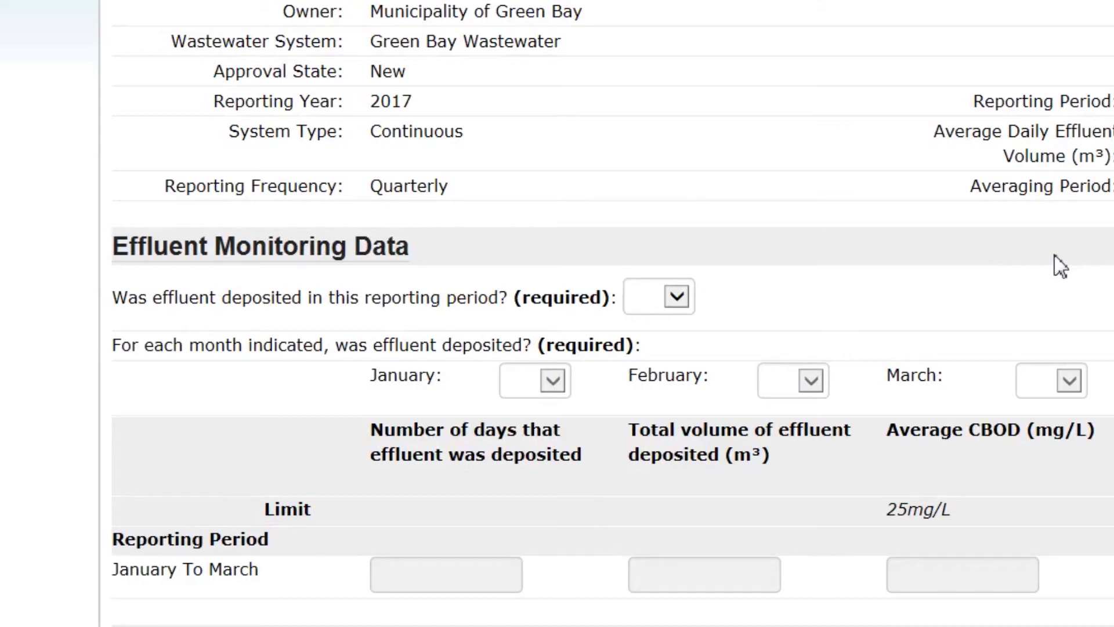
left_click(686, 313)
left_click(666, 319)
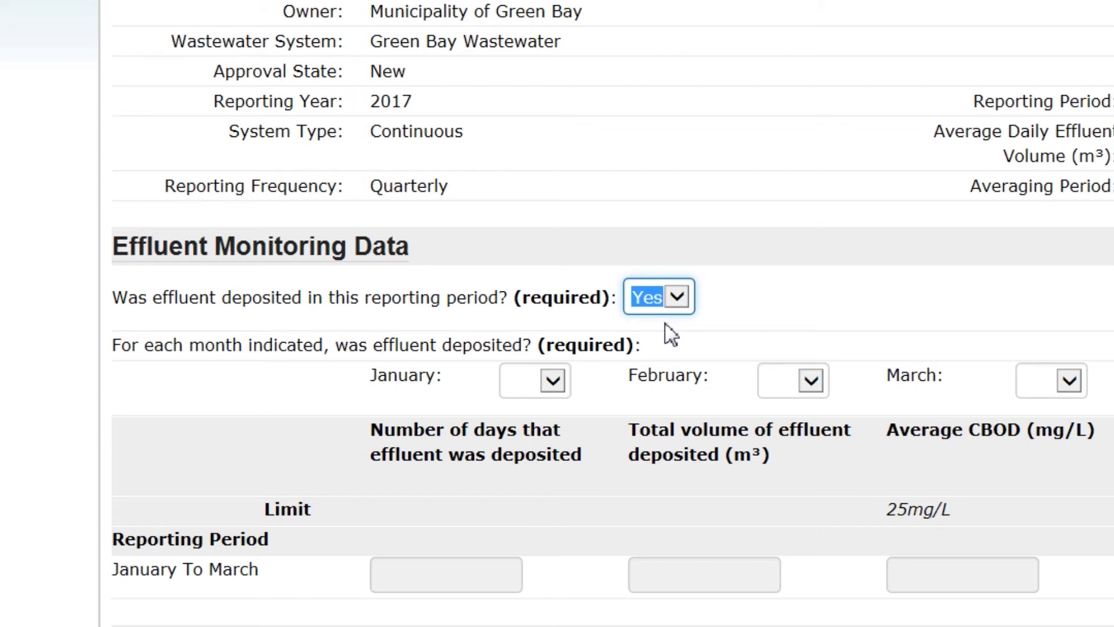
left_click(557, 383)
left_click(555, 405)
left_click(764, 381)
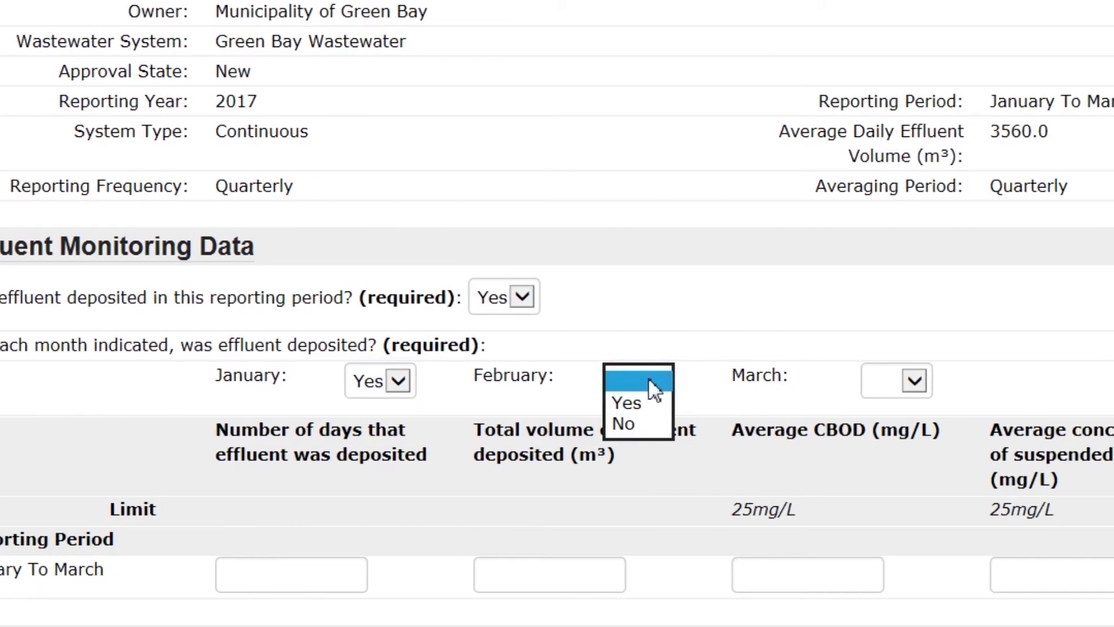
left_click(580, 403)
left_click(870, 383)
left_click(839, 403)
left_click(276, 568)
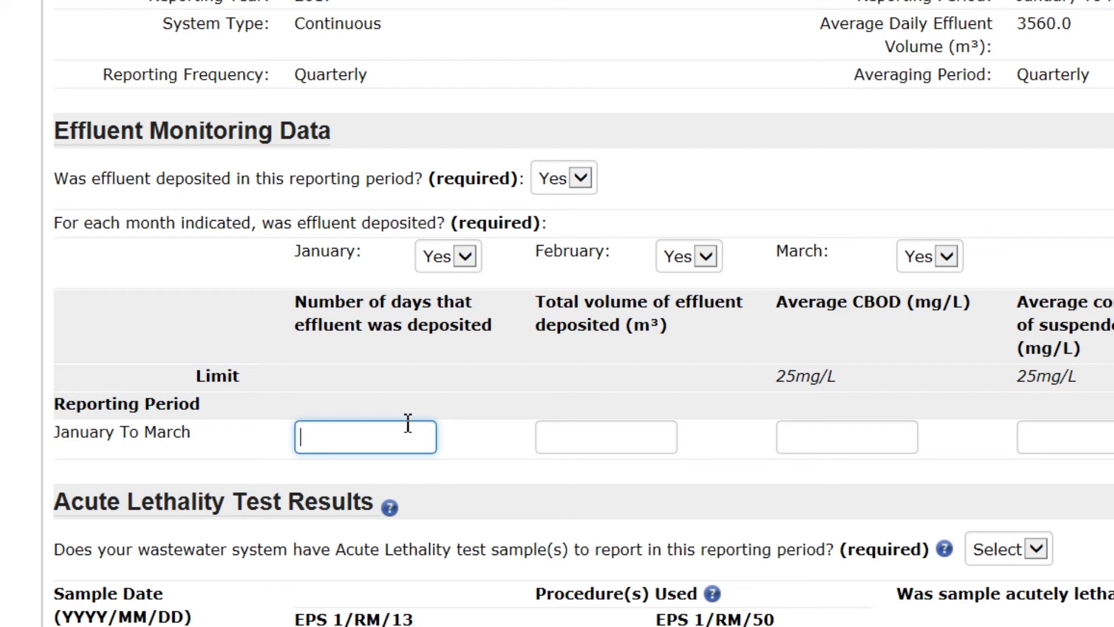
Step: Enter 91 days, 328500 m³ total volume, 9.8 mg/L average CBOD and 12.6 mg/L suspended solids
type("91")
left_click(544, 437)
type("328500")
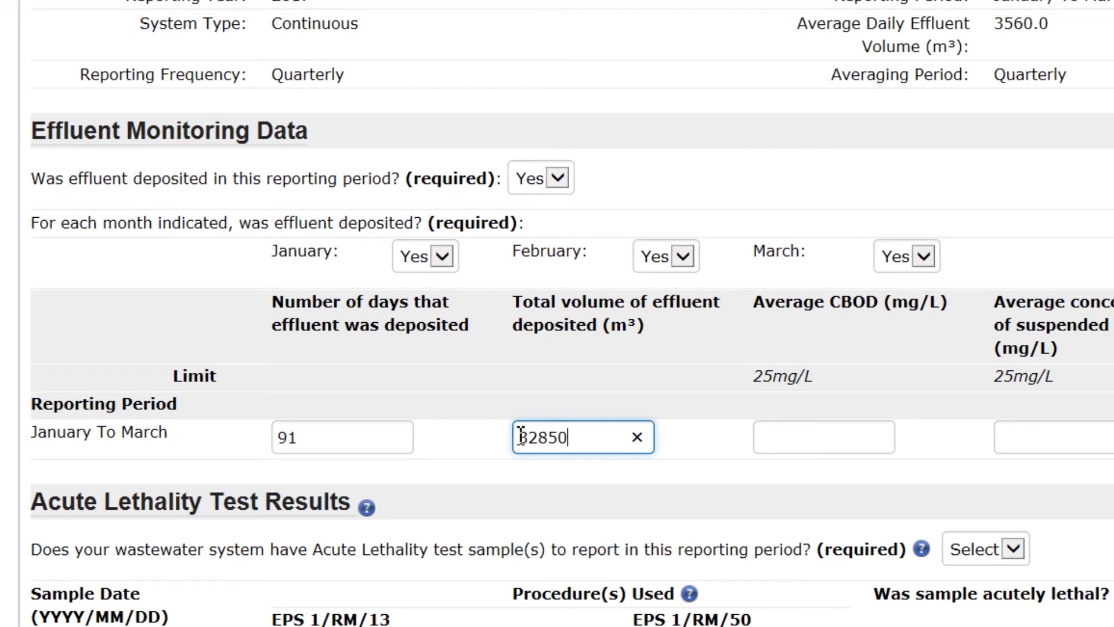
left_click(716, 449)
type("9.8")
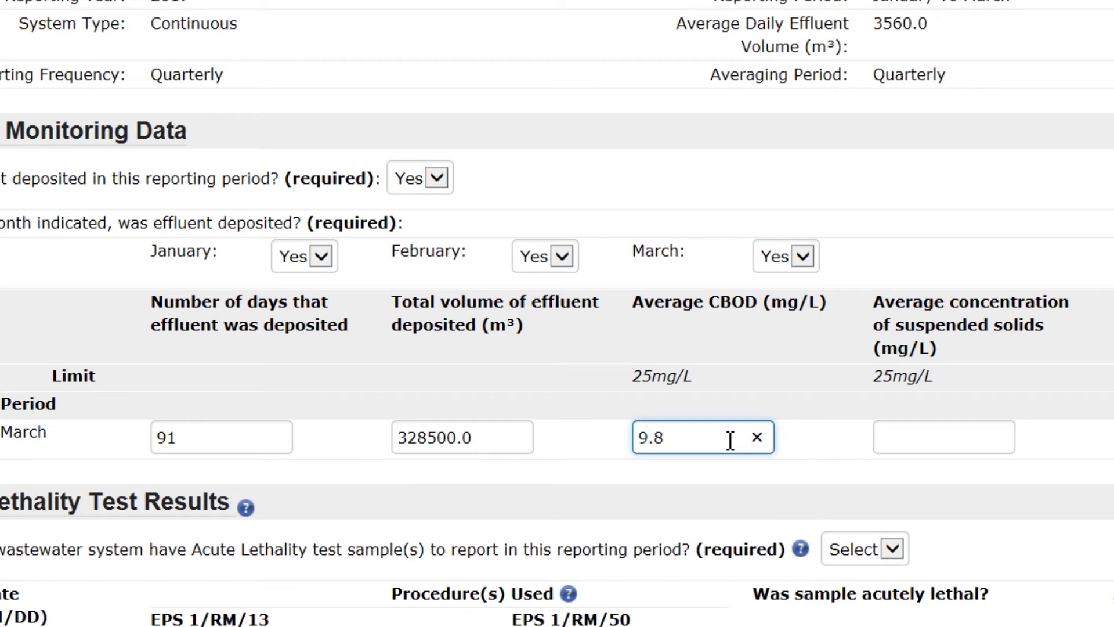
left_click(938, 450)
type("12.")
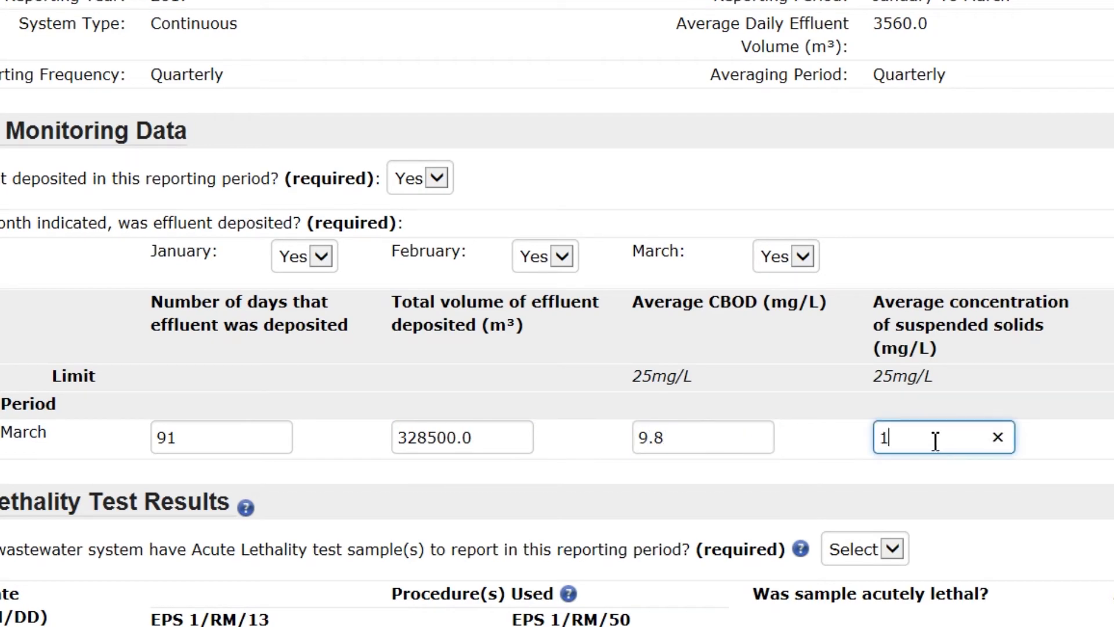
type("6")
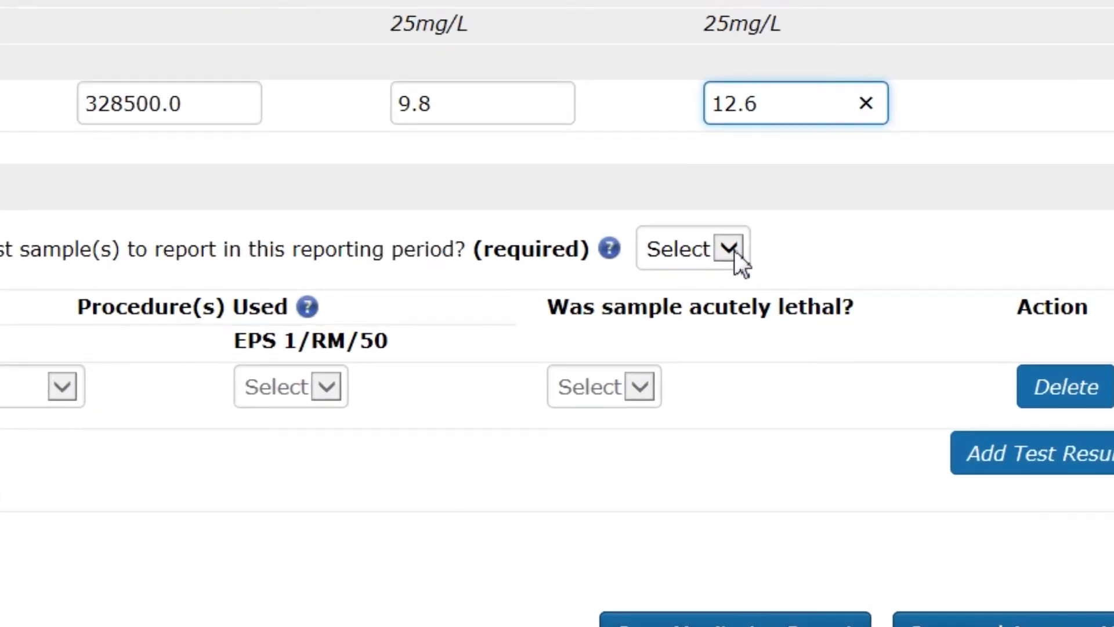
Step: Report that acute lethality samples exist, with sample date 2017/02/15
left_click(749, 265)
left_click(692, 278)
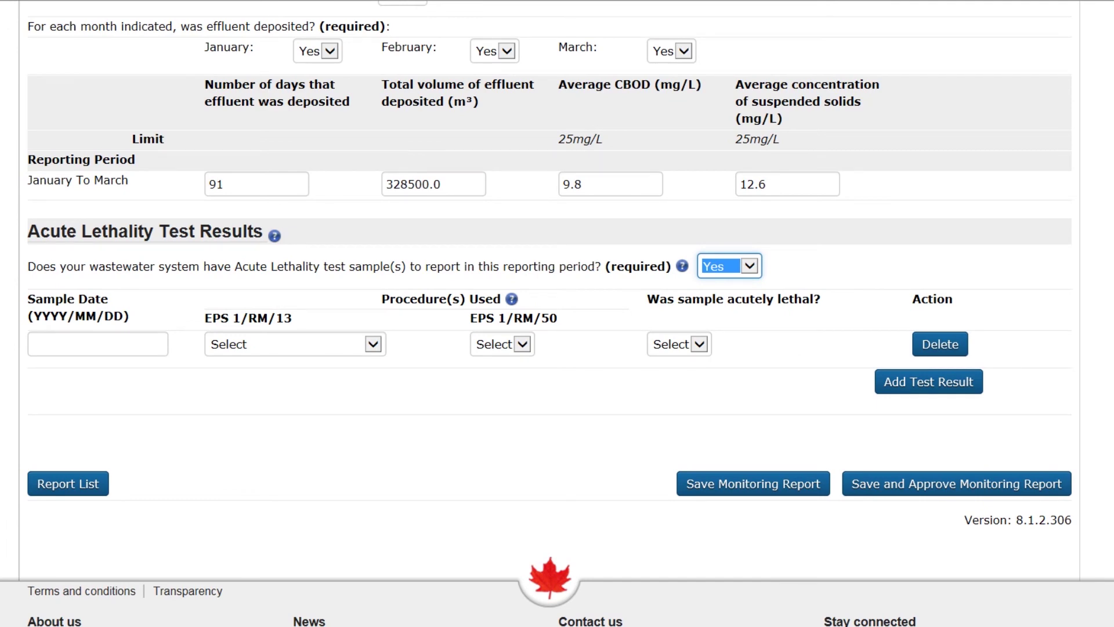
key("Tab")
type("2017")
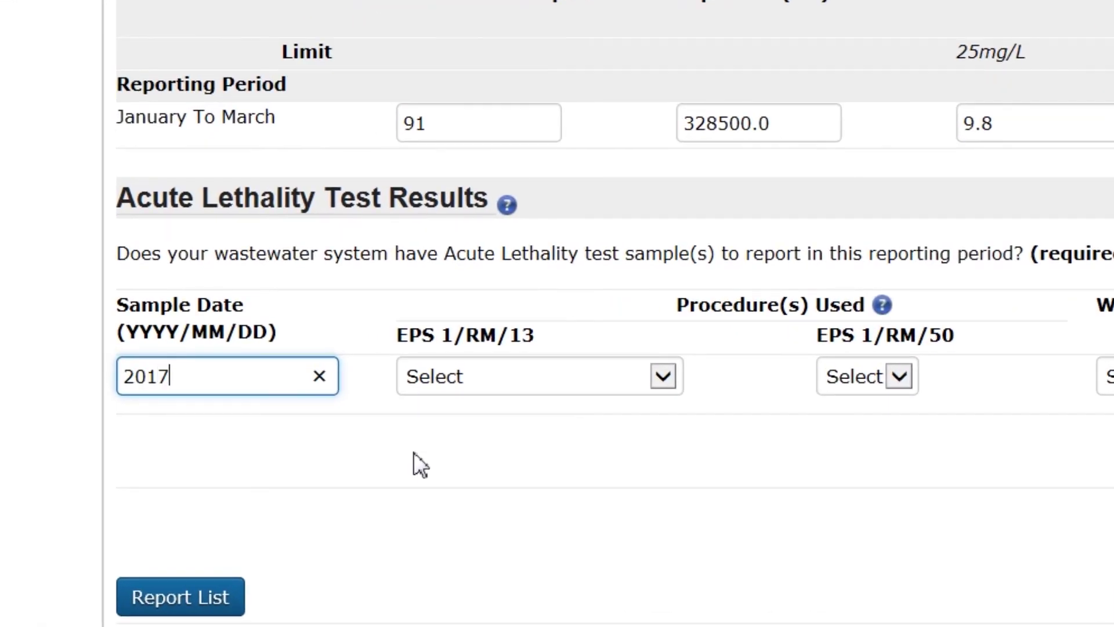
type("/02/15")
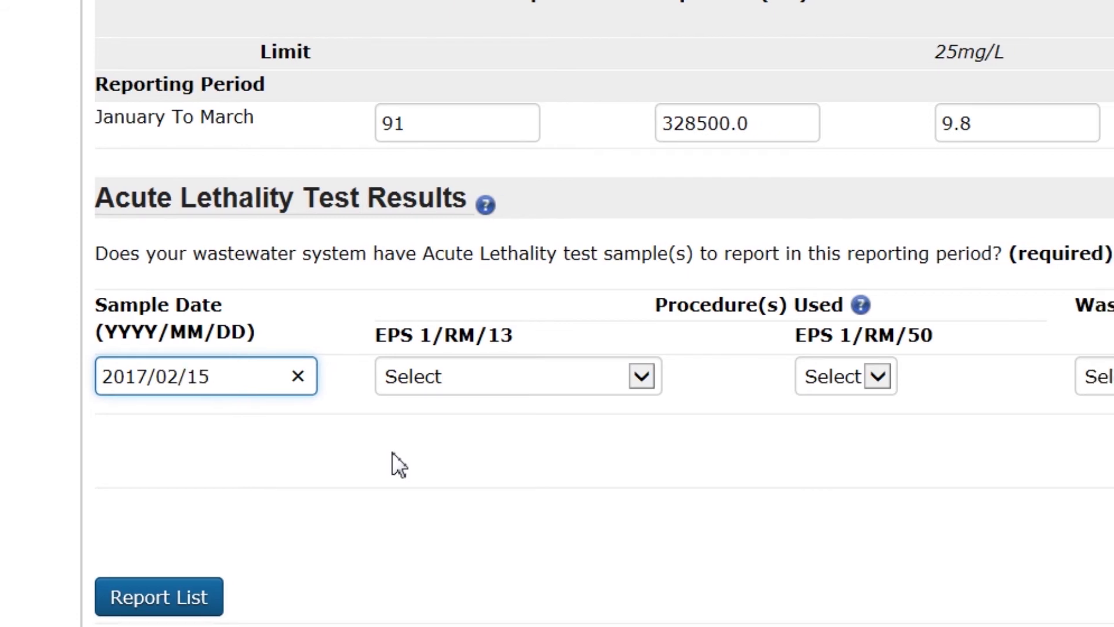
Step: Set the sample to Single Concentration Test, EPS 1/RM/50 No, and not acutely lethal
left_click(477, 374)
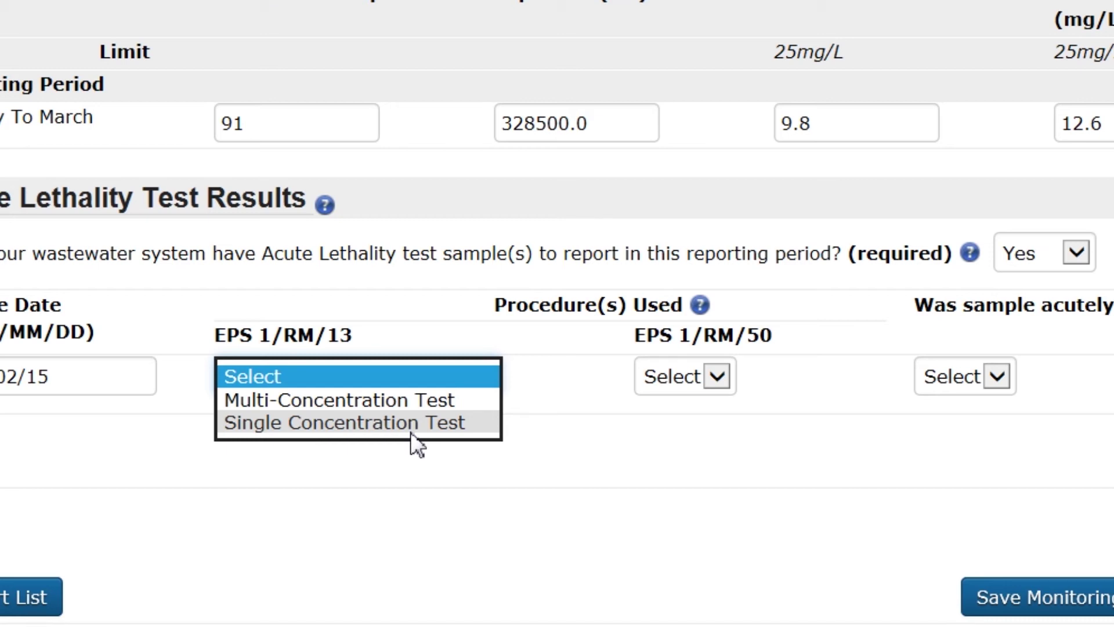
left_click(412, 434)
left_click(714, 379)
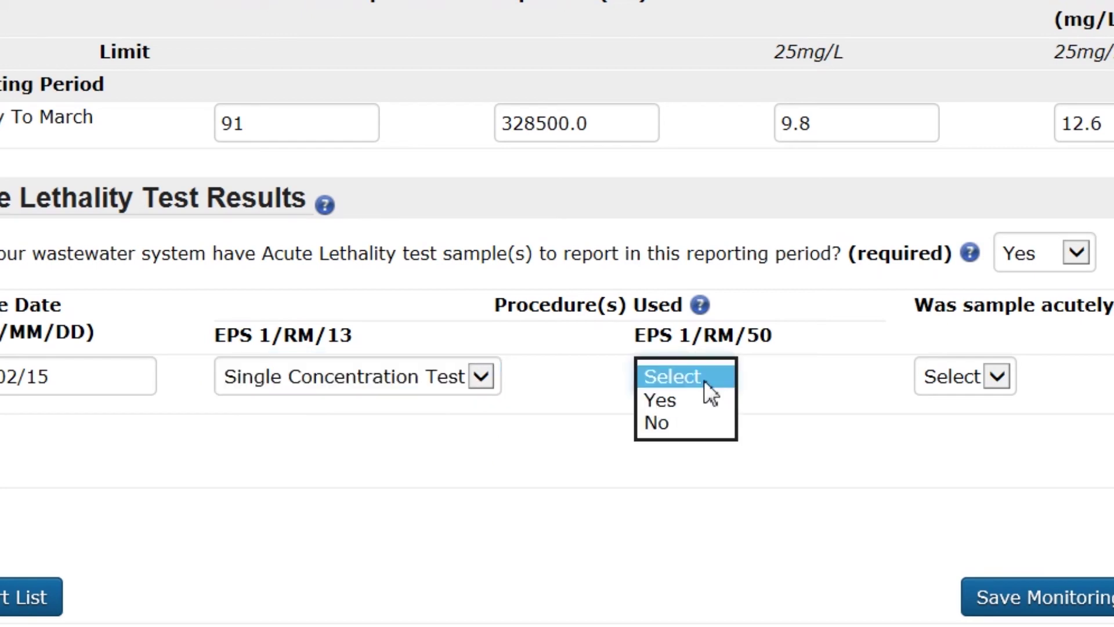
left_click(668, 423)
left_click(998, 376)
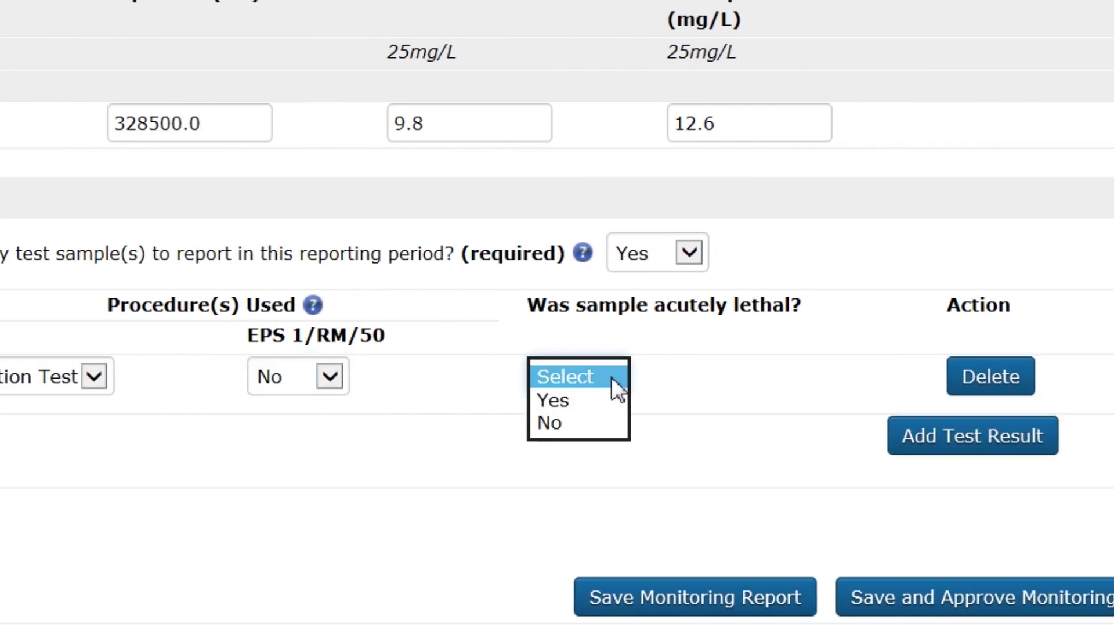
left_click(570, 427)
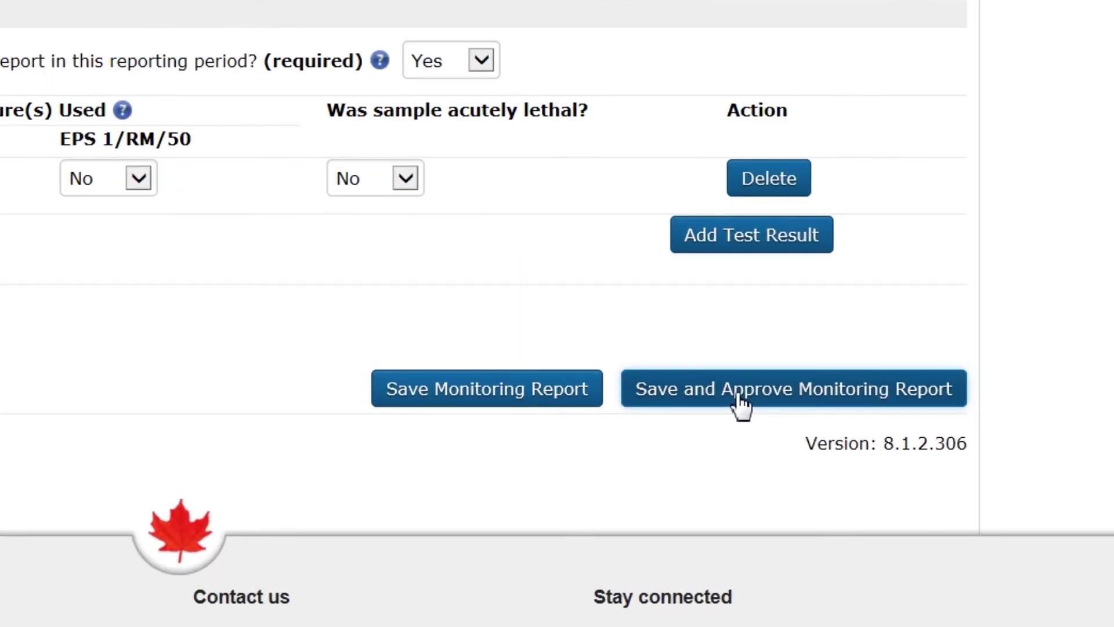
Step: Save the report, tick the Green Bay Wastewater approval declaration, and approve it
left_click(921, 463)
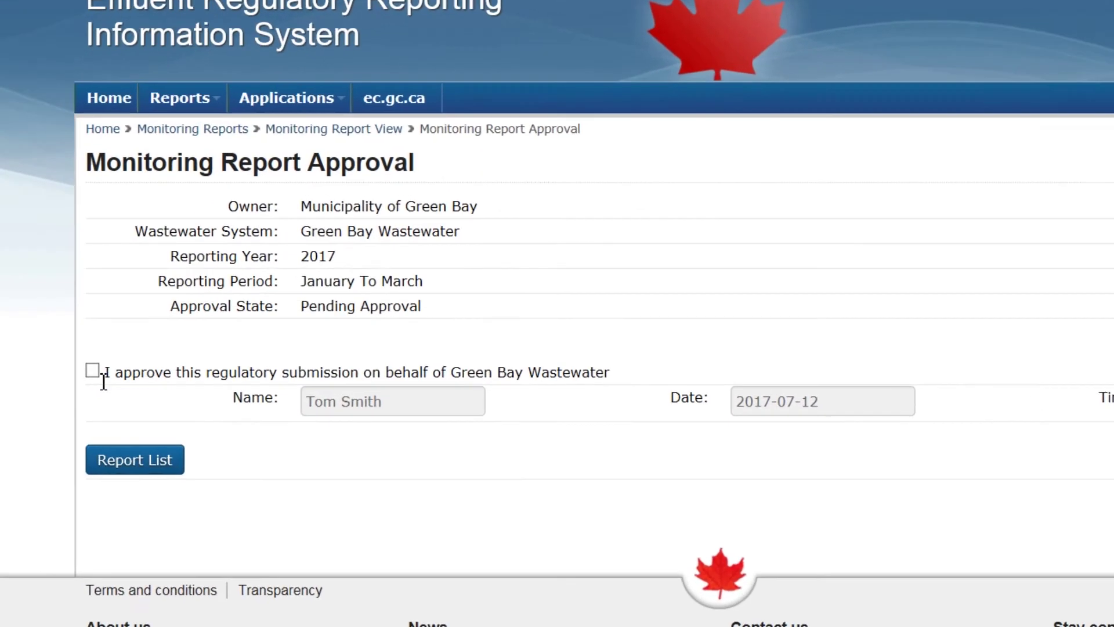
left_click(93, 371)
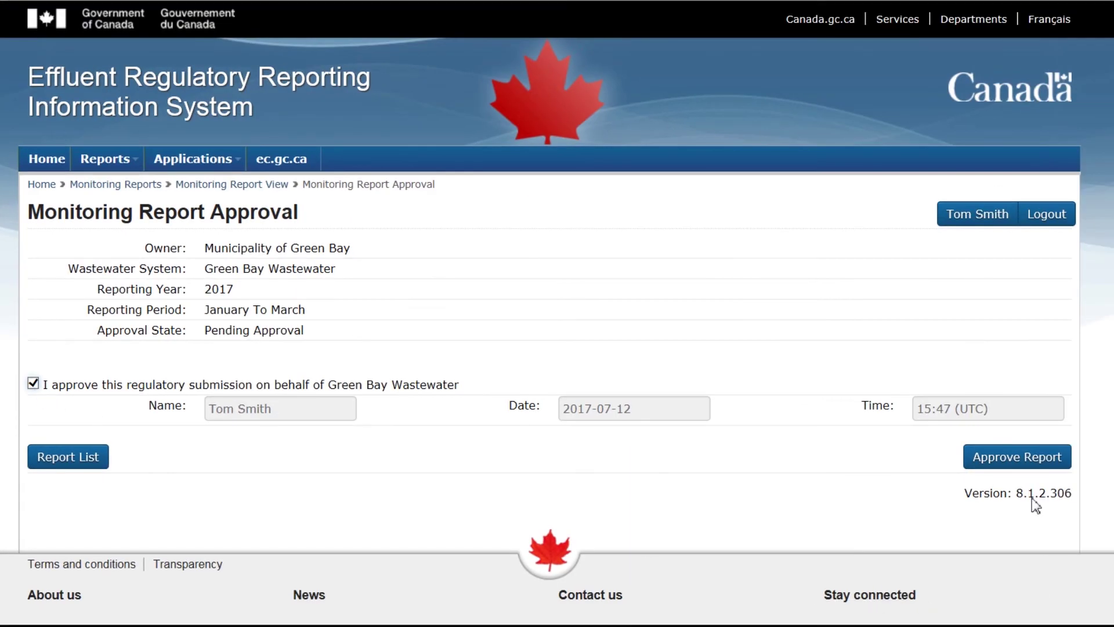
left_click(1001, 459)
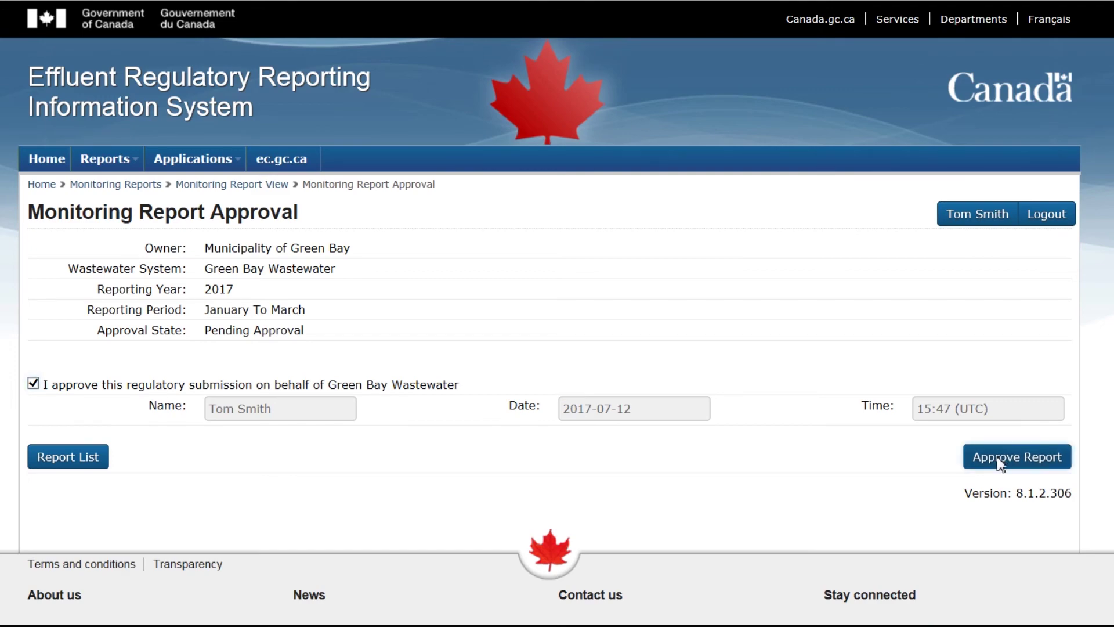